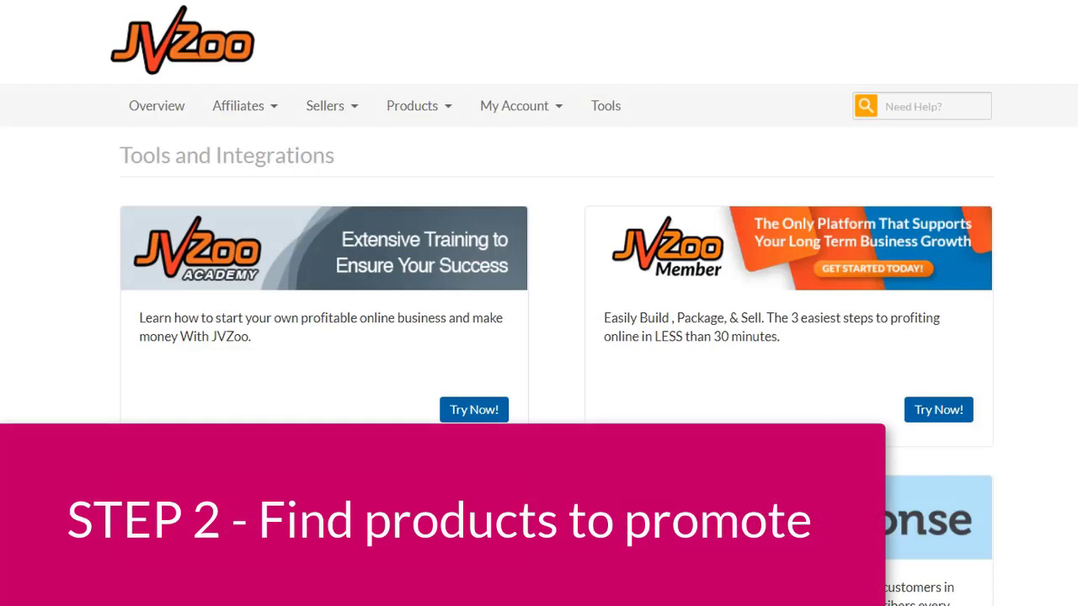
- Go to Affiliates > Find Products and set the category filter to Internet Marketing / E-Commerce
left_click(270, 112)
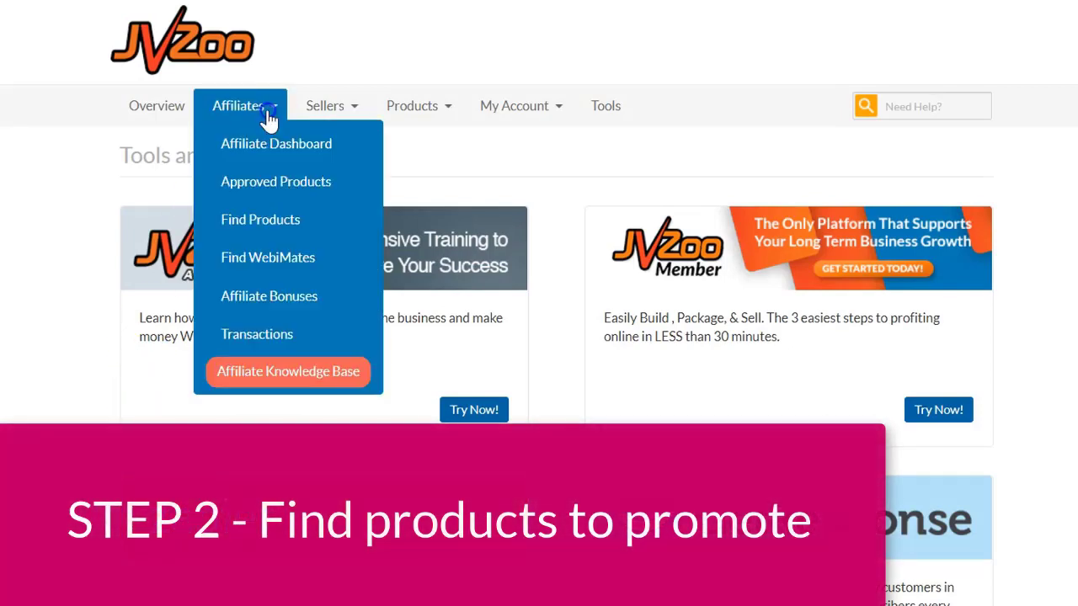
left_click(277, 225)
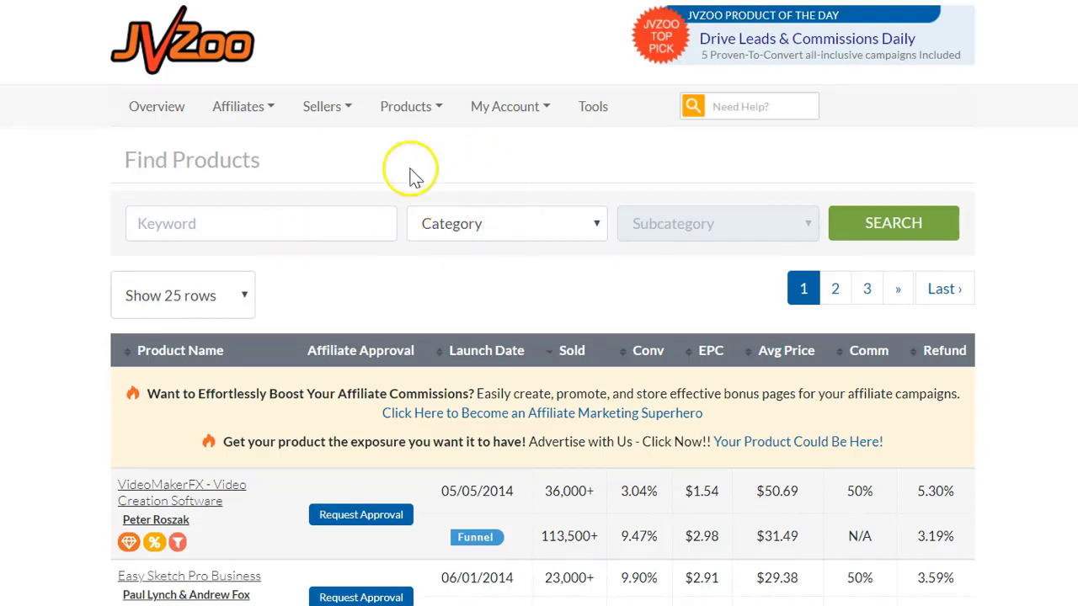
left_click(506, 226)
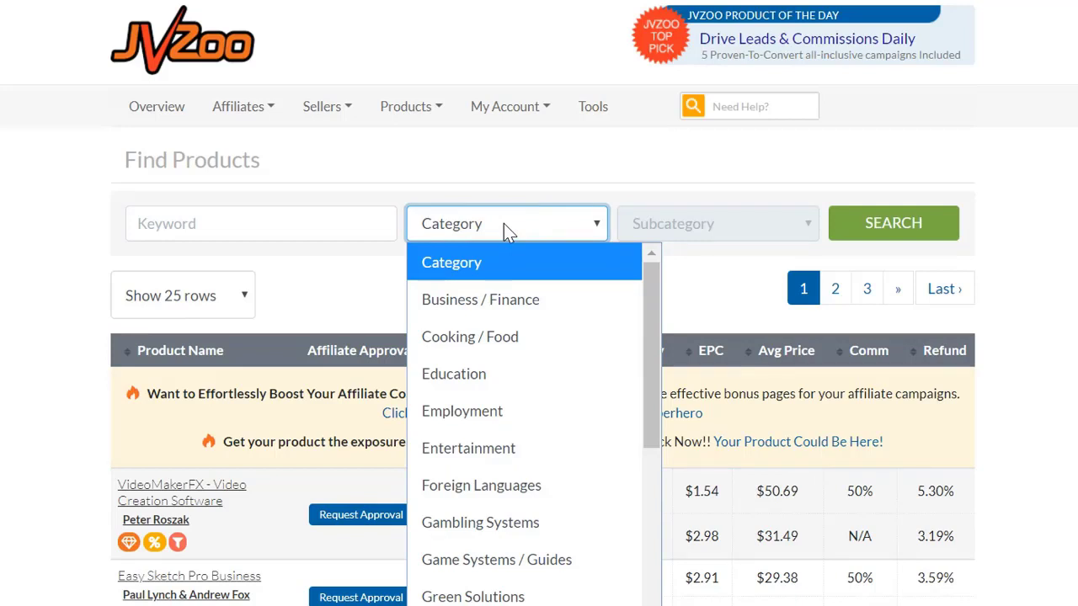
scroll(471, 299, "down", 3)
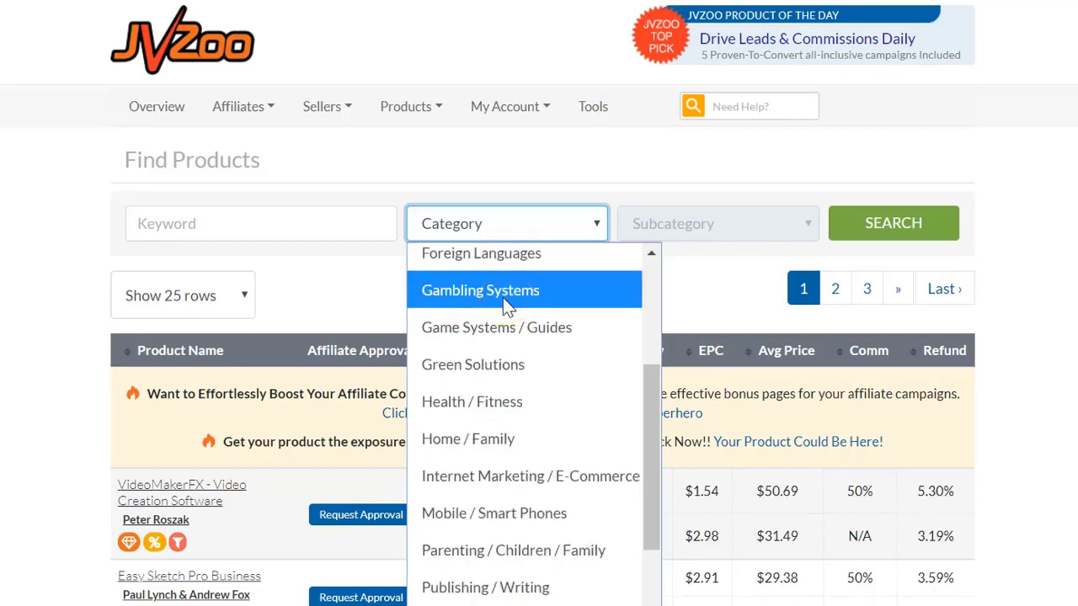
scroll(508, 307, "down", 2)
left_click(502, 279)
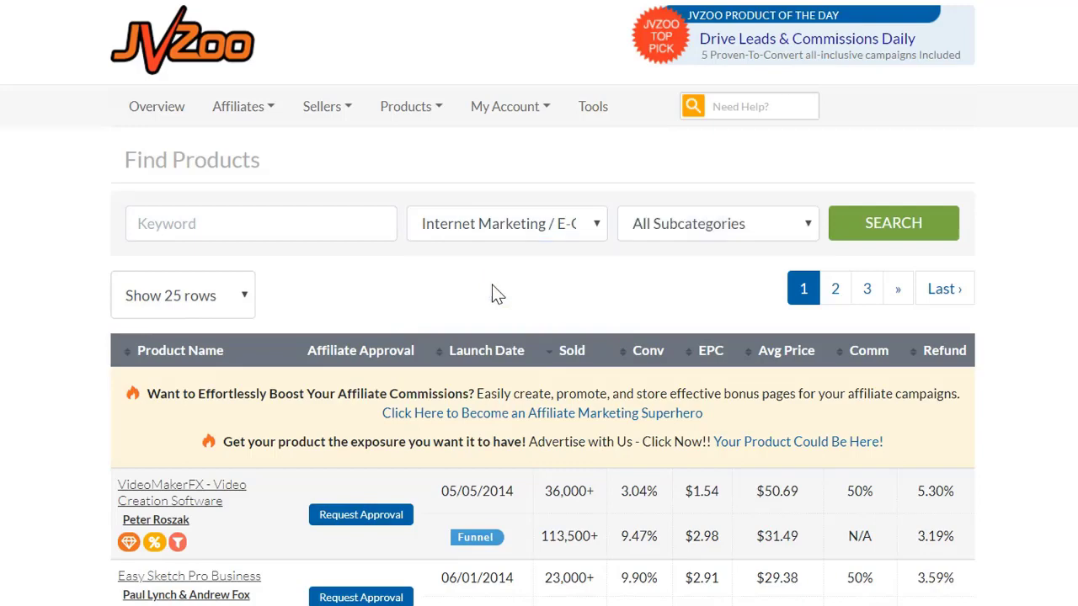
scroll(491, 284, "down", 3)
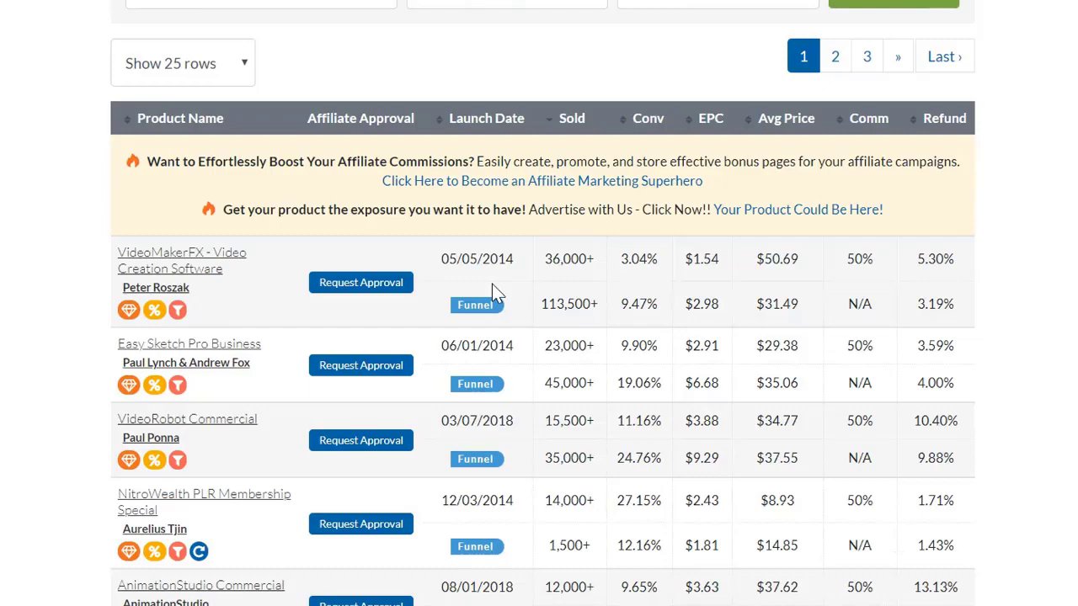
- Scroll the filtered results and open the affiliate info for VideoMakerFX - Video Creation Software
scroll(494, 290, "down", 5)
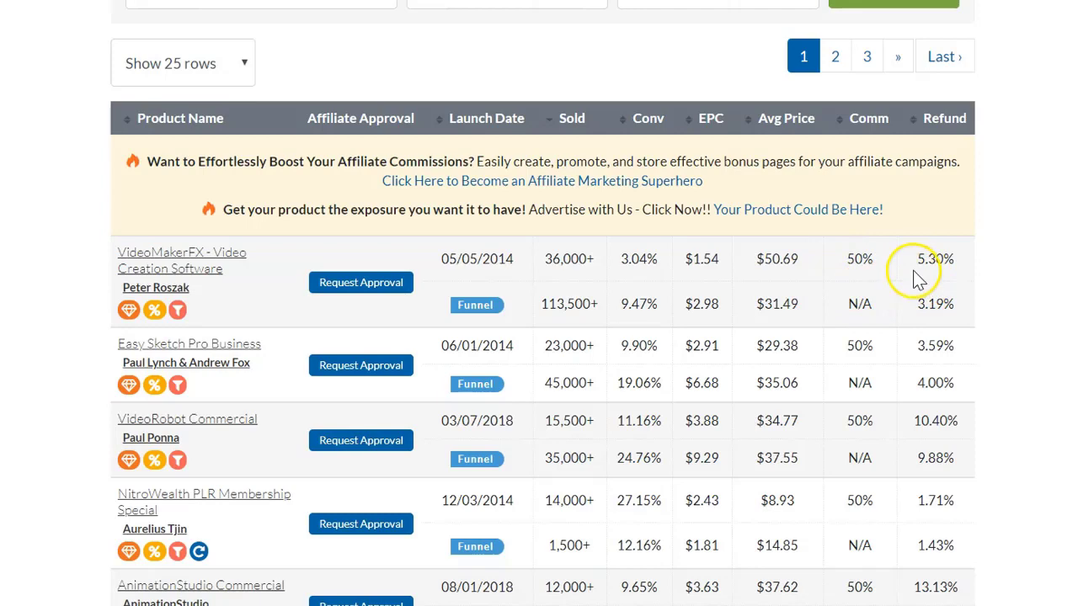
scroll(320, 43, "down", 3)
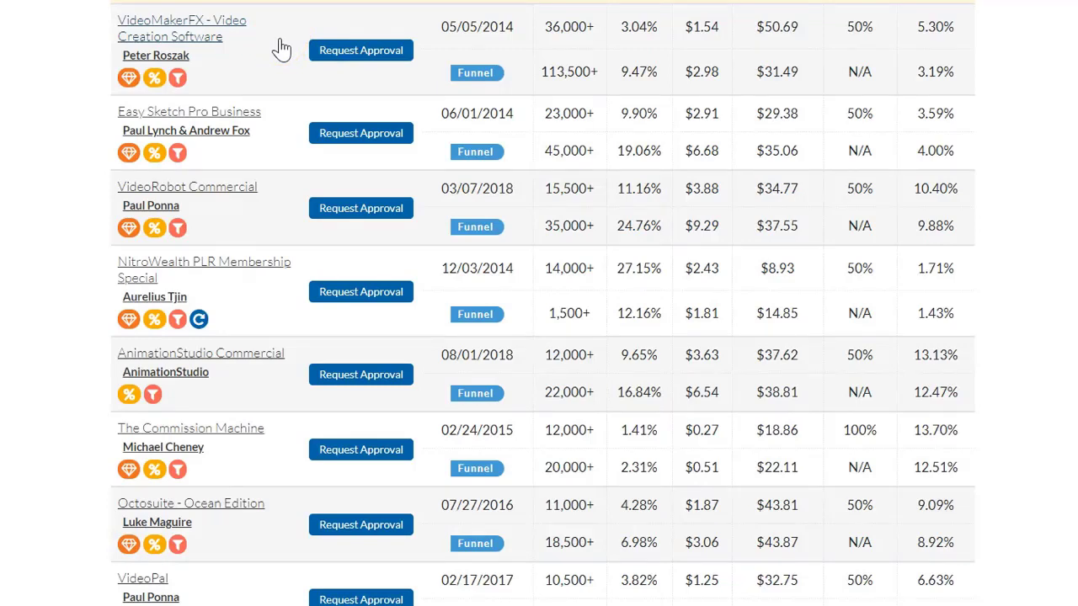
left_click(213, 32)
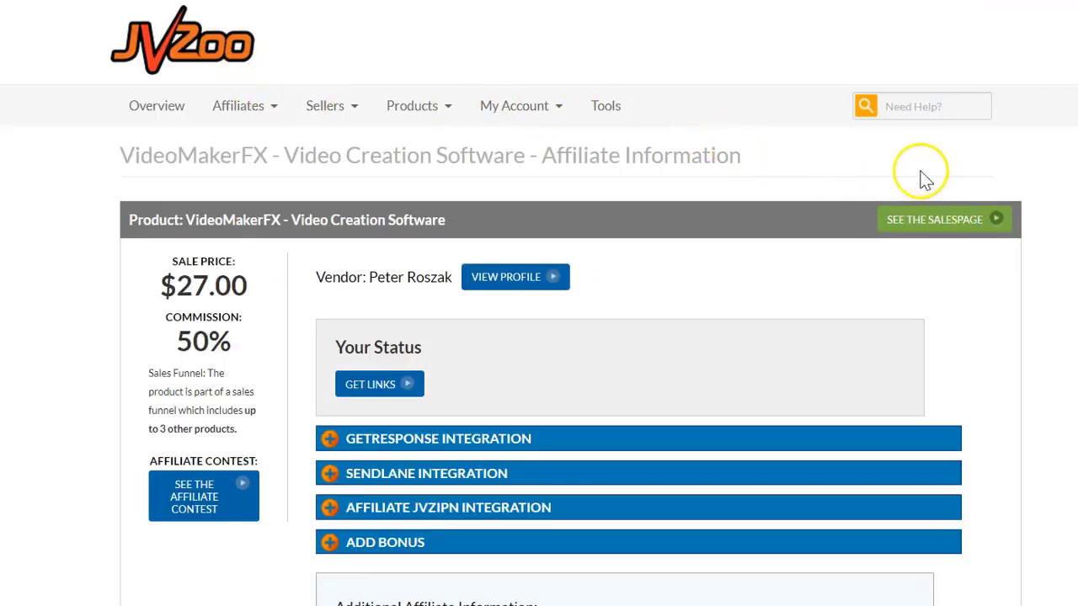
- Open the VideoMakerFX sales page and scroll through its demo video and feature highlights
left_click(925, 232)
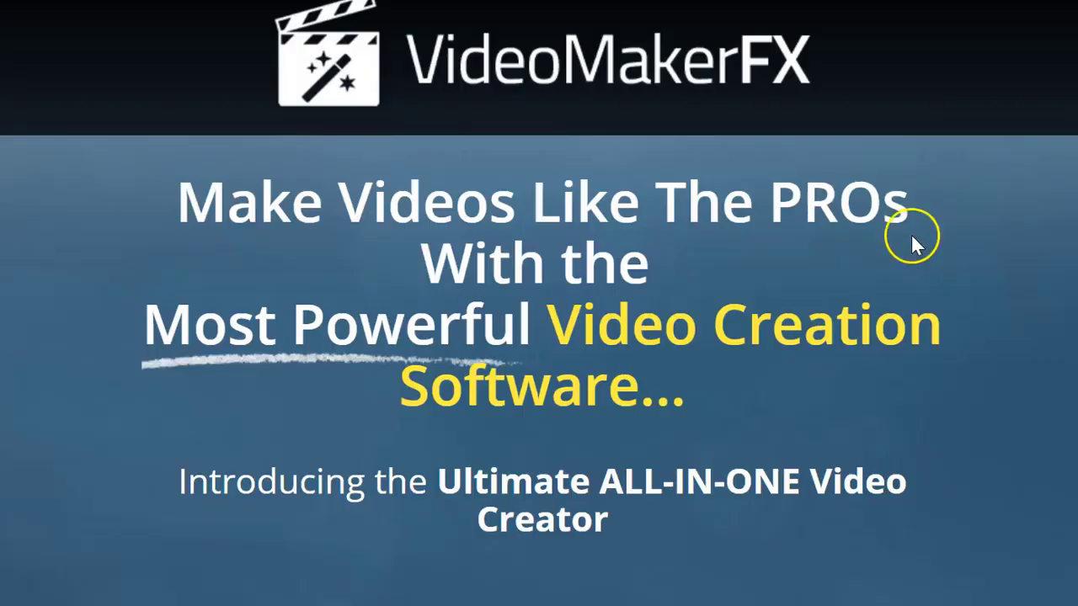
scroll(911, 237, "down", 5)
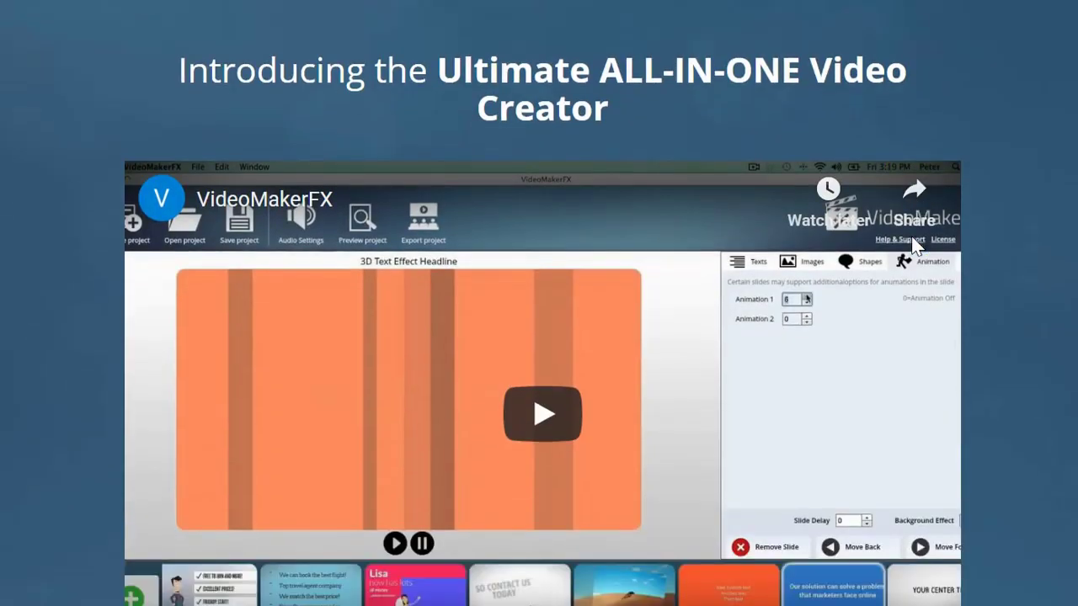
scroll(916, 244, "down", 2)
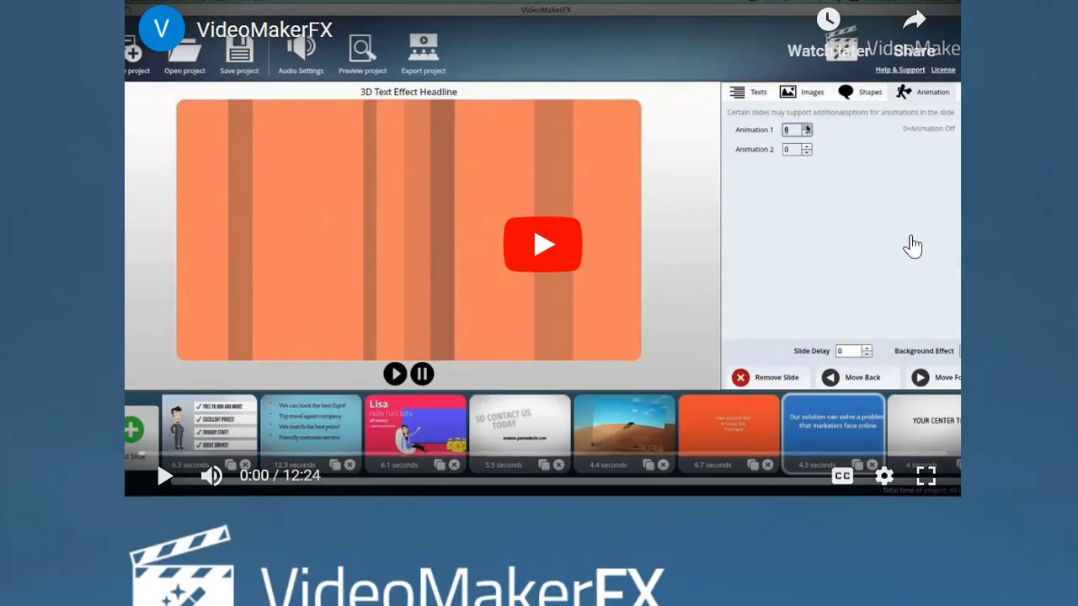
scroll(913, 246, "down", 2)
scroll(913, 244, "down", 8)
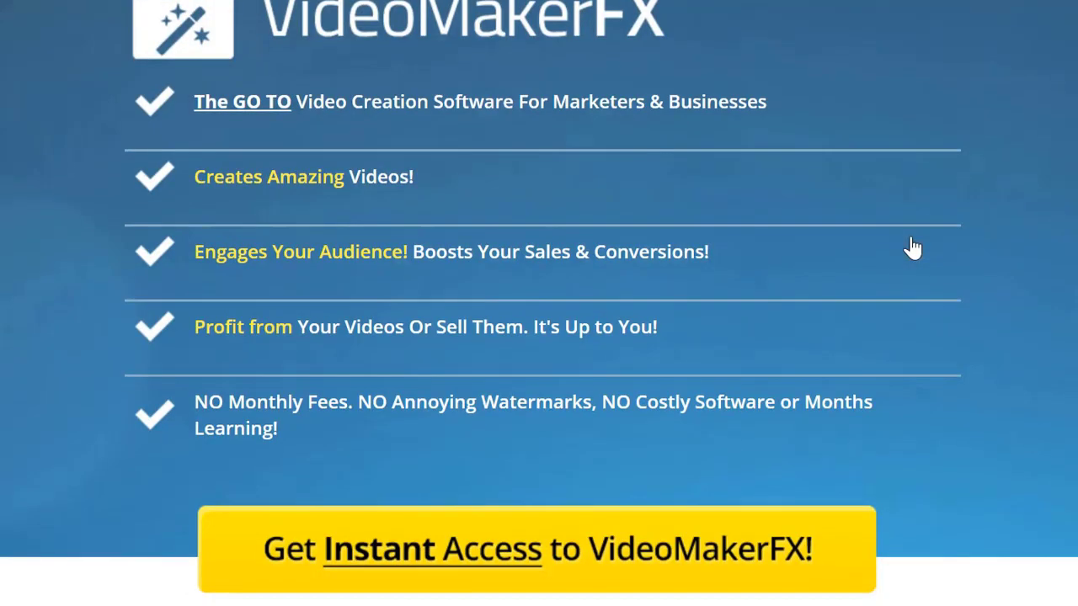
scroll(913, 246, "down", 8)
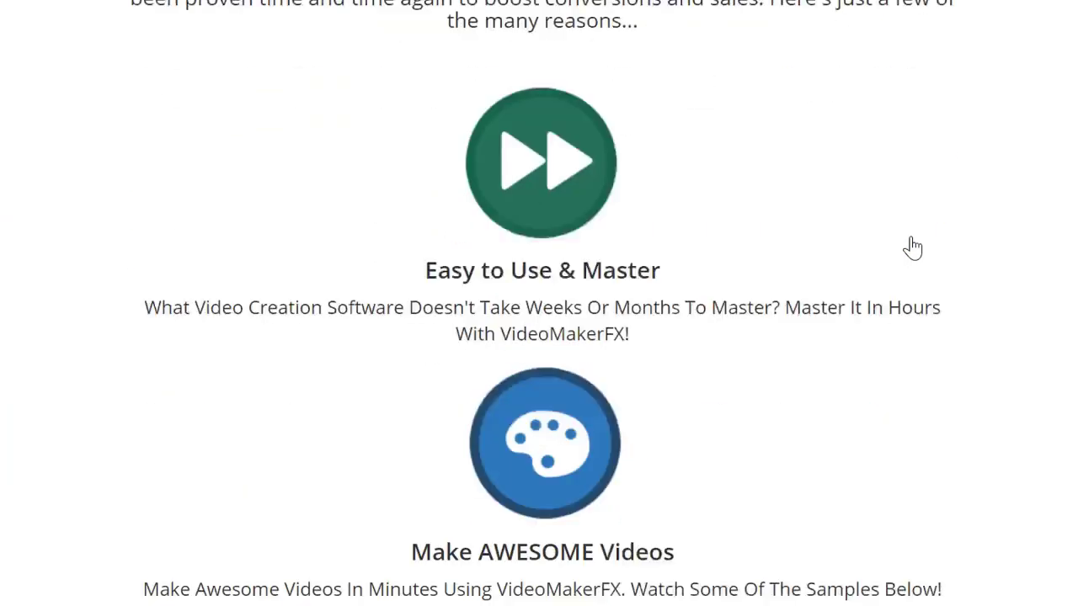
scroll(913, 247, "down", 4)
scroll(911, 246, "up", 8)
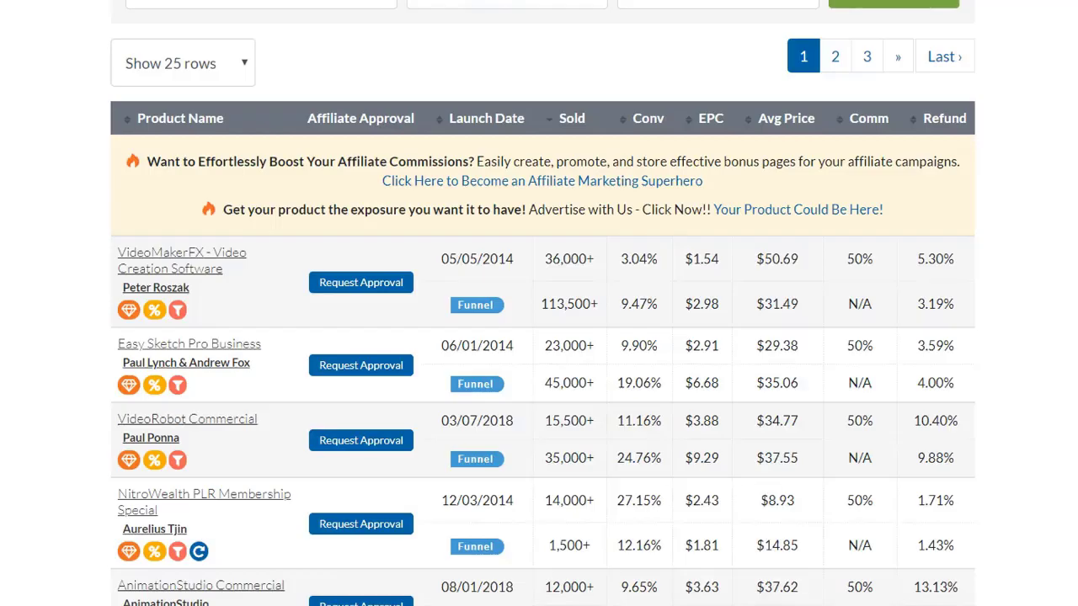
- In the products-to-promote notes, select the VideoMakerFX and VideoRobot Commercial vendor lines, then minimize Notepad
key("alt+Tab")
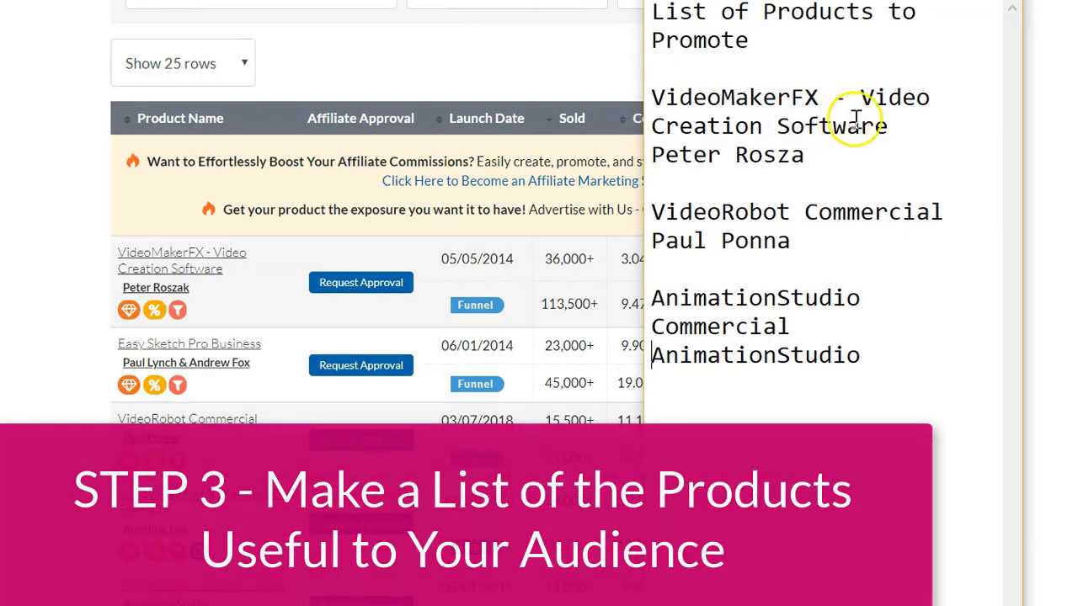
left_click_drag(862, 150, 647, 155)
left_click_drag(792, 241, 629, 251)
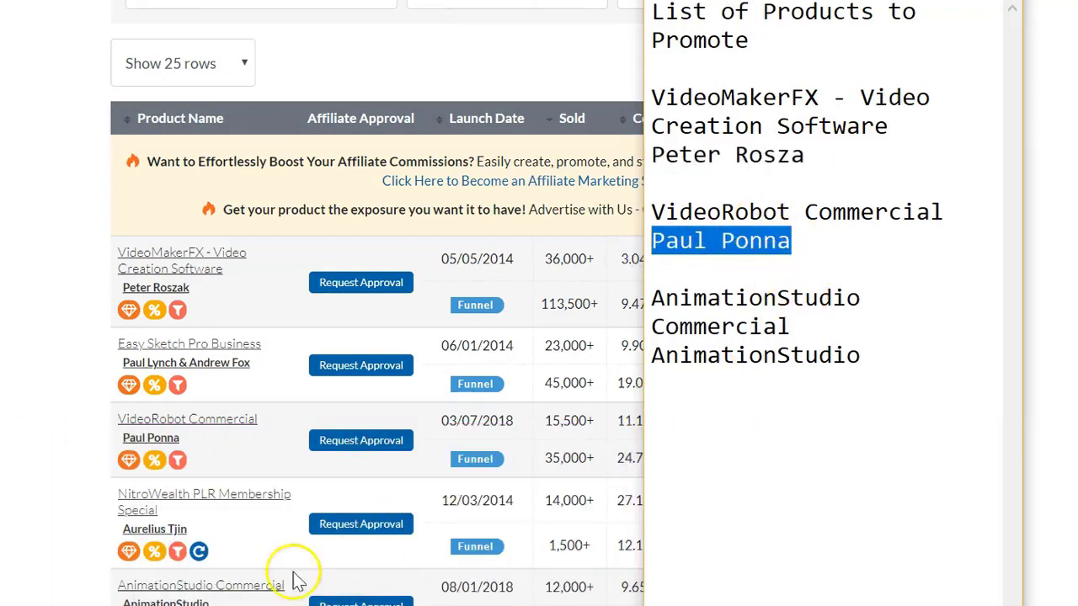
left_click(945, 5)
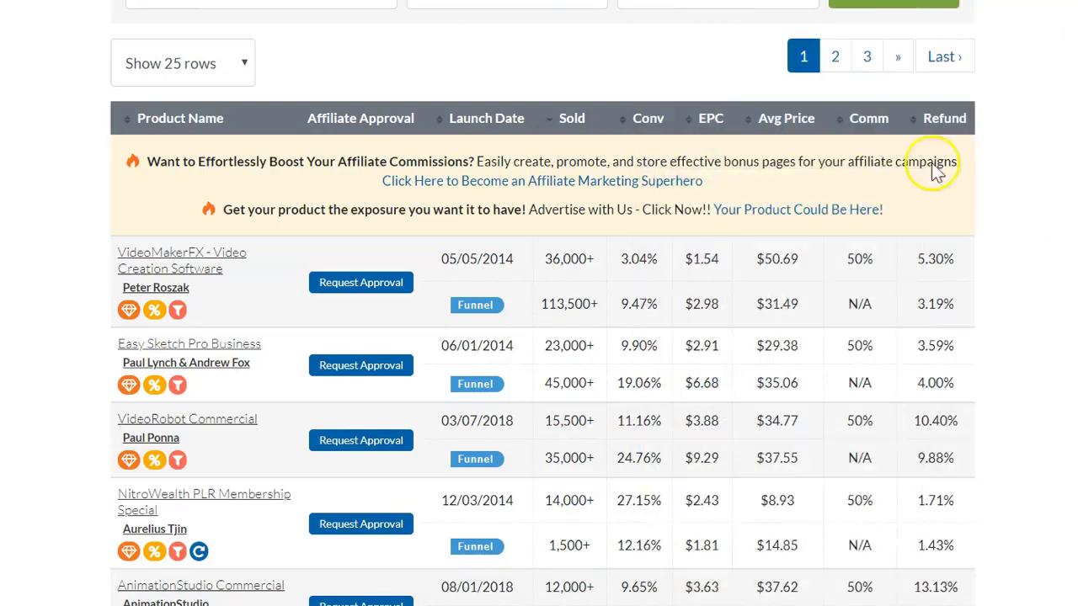
scroll(381, 199, "down", 2)
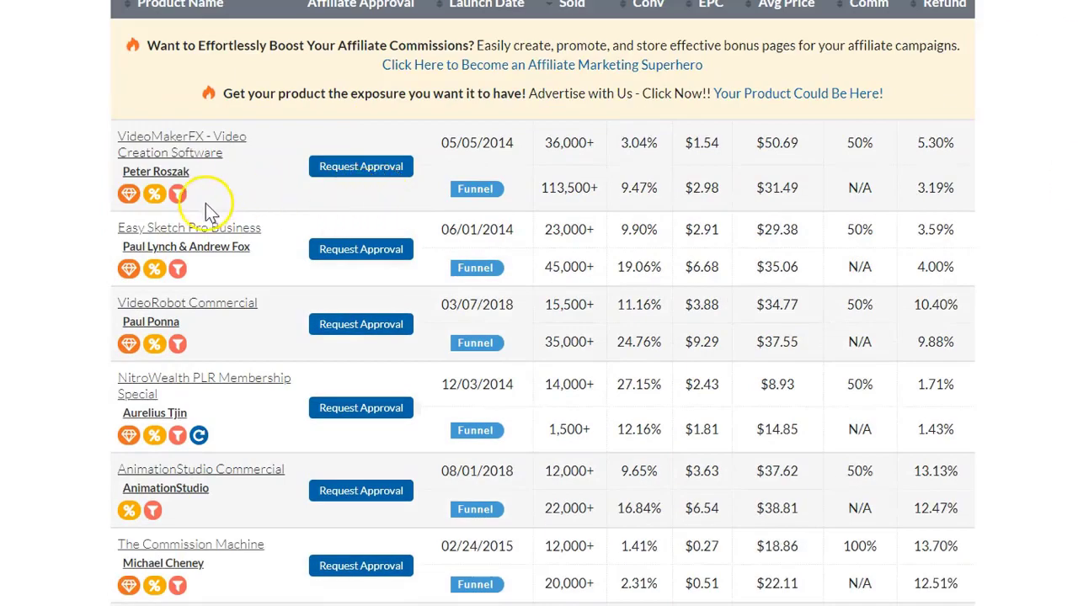
left_click(156, 172)
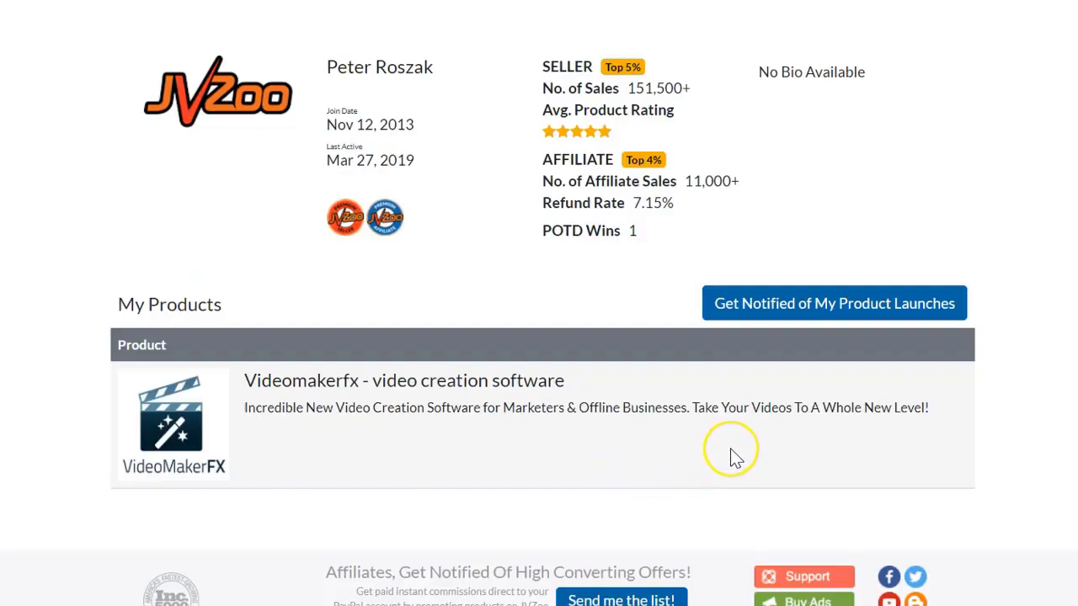
scroll(724, 454, "up", 1)
scroll(732, 458, "up", 1)
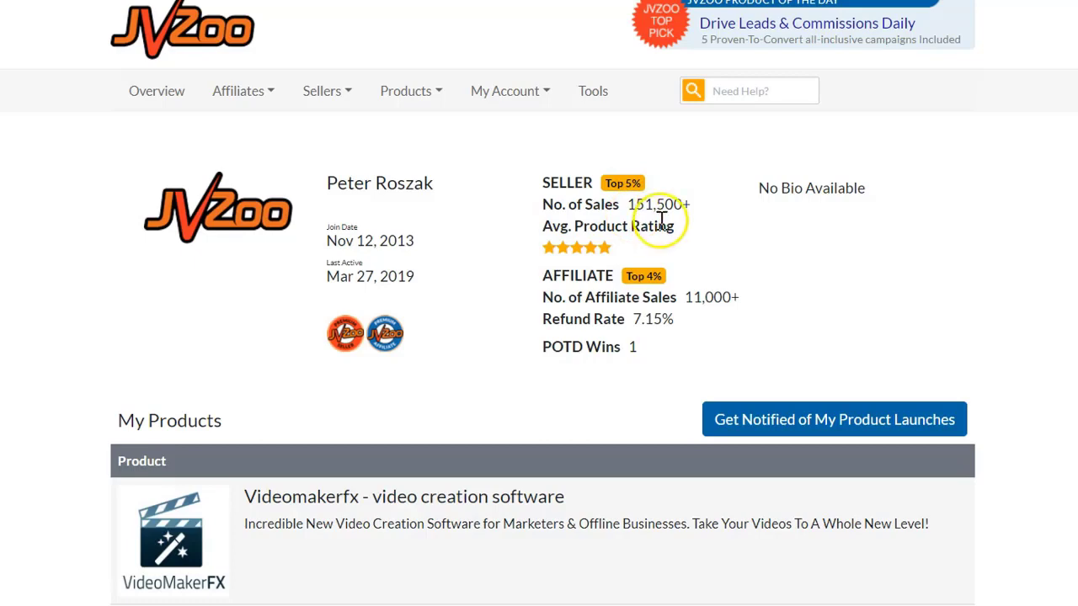
scroll(414, 424, "down", 2)
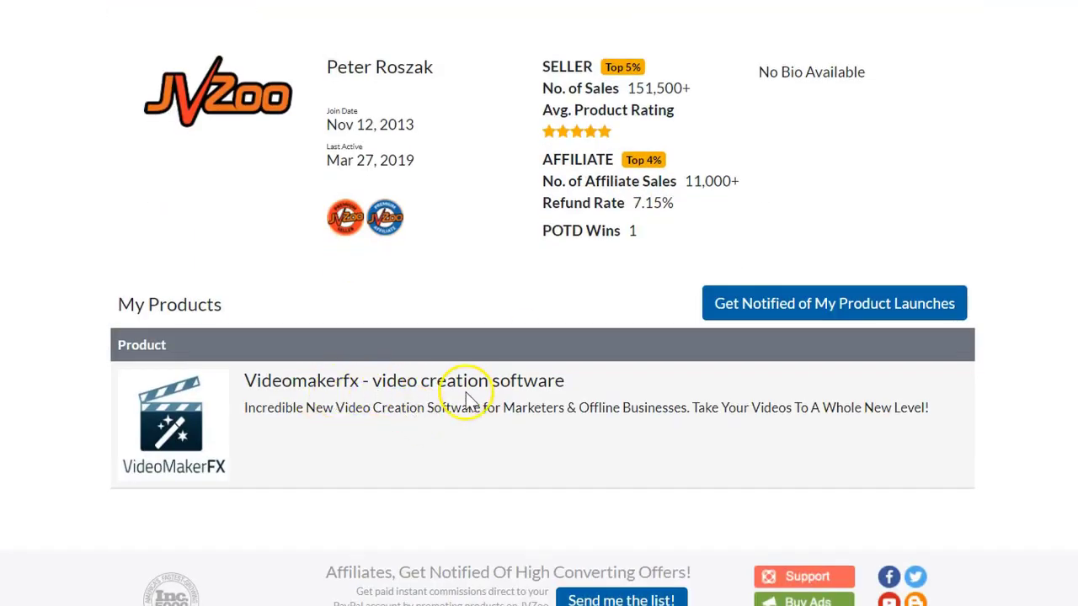
scroll(498, 405, "up", 2)
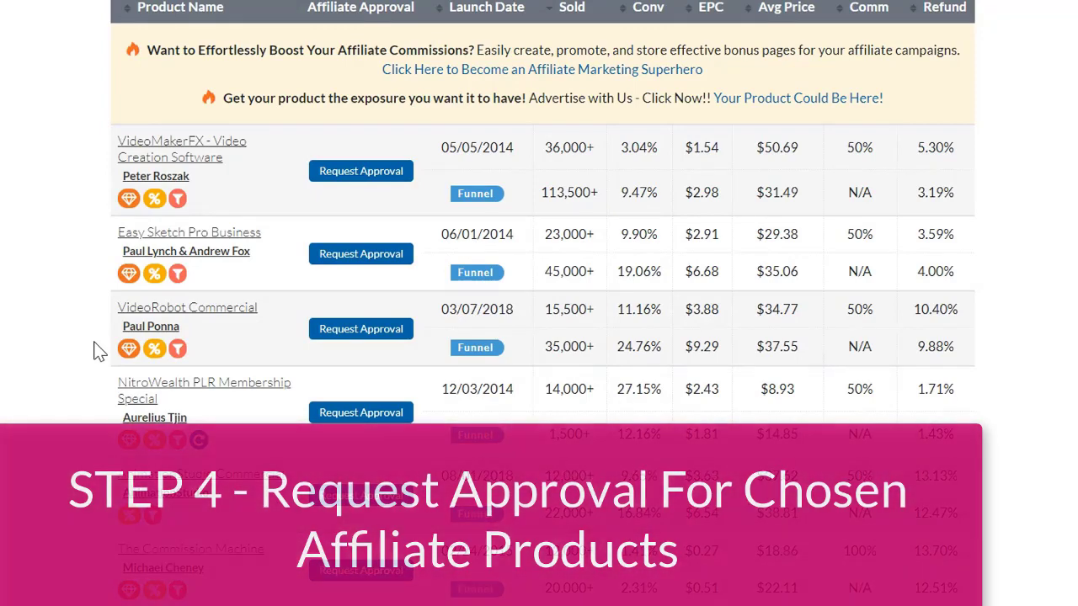
left_click(329, 333)
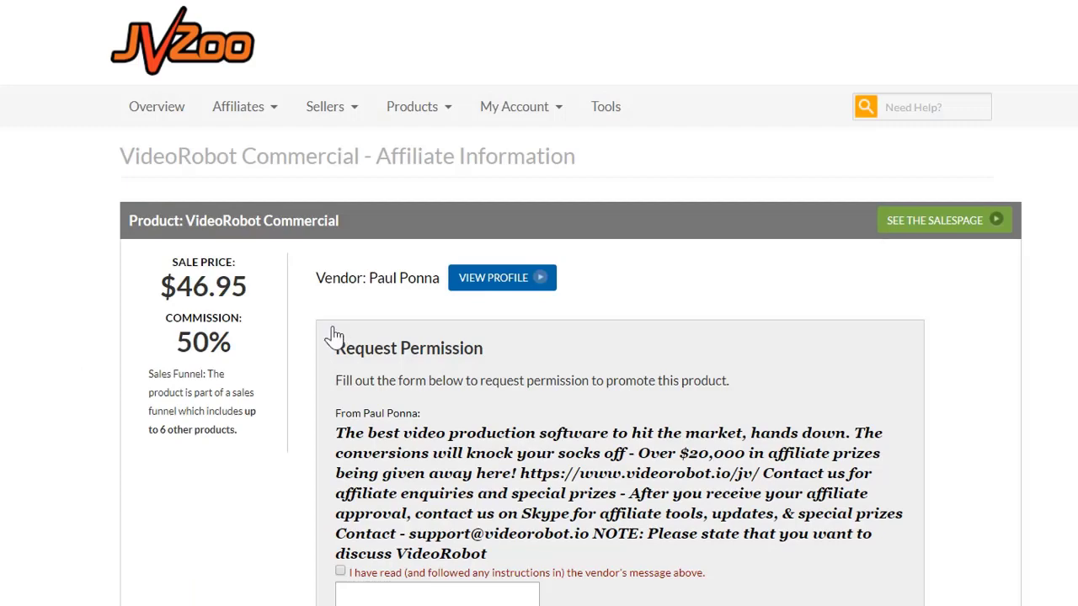
left_click(351, 341)
scroll(921, 364, "down", 2)
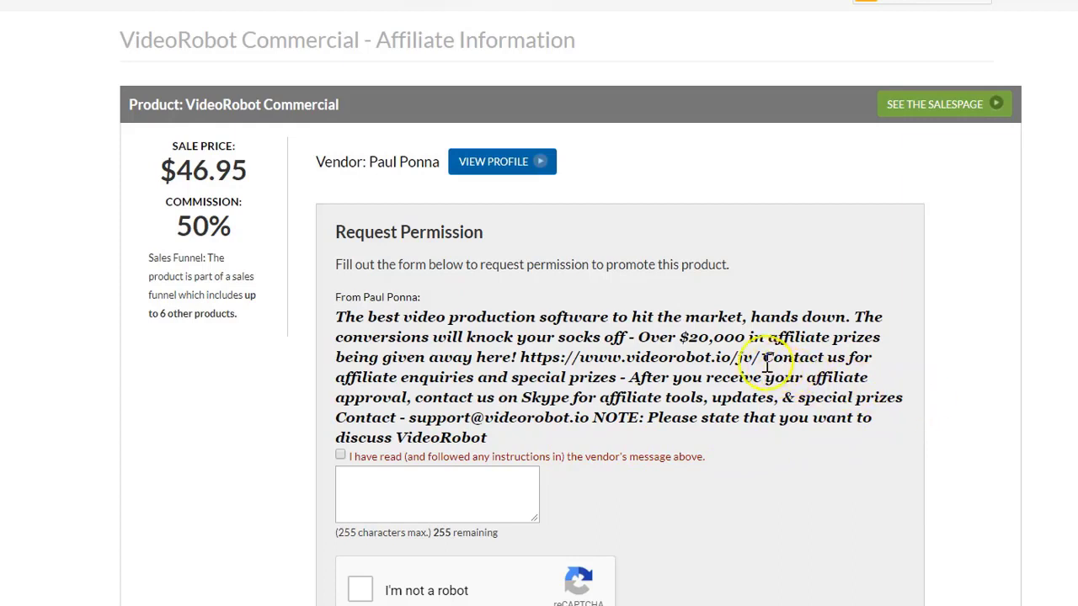
left_click_drag(723, 357, 548, 357)
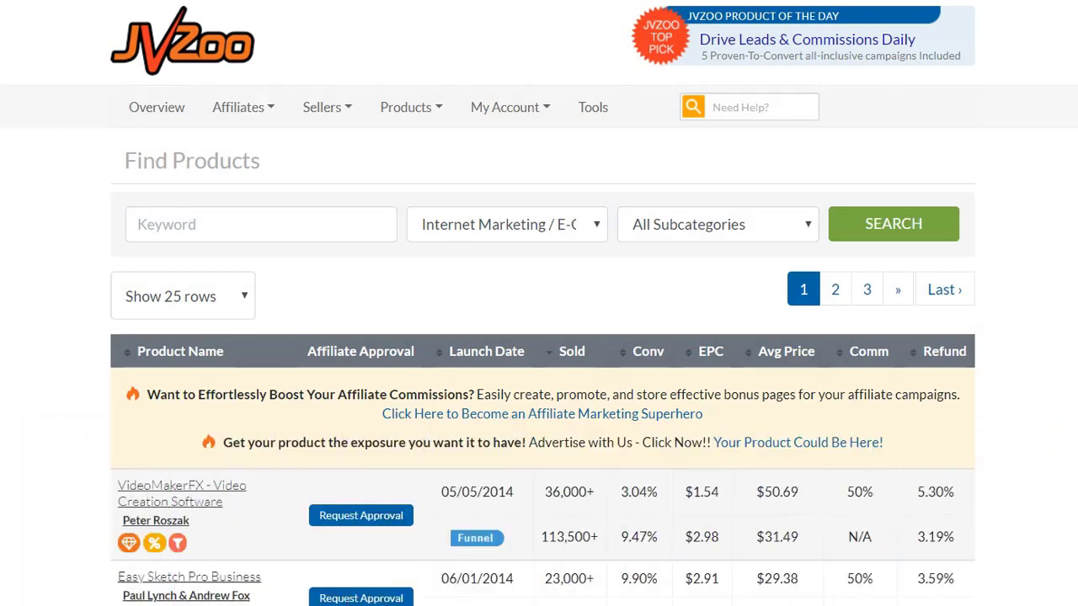
- From Approved Products, get links for ProThemes Add On Membership - VideoMakerFX and select its affiliate URL
left_click(275, 107)
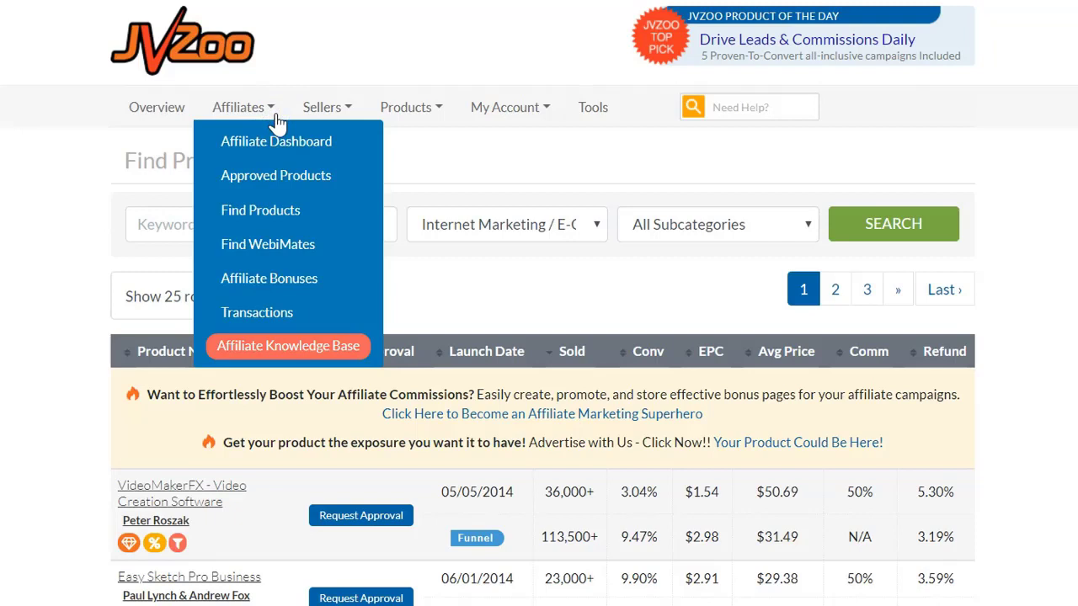
left_click(280, 188)
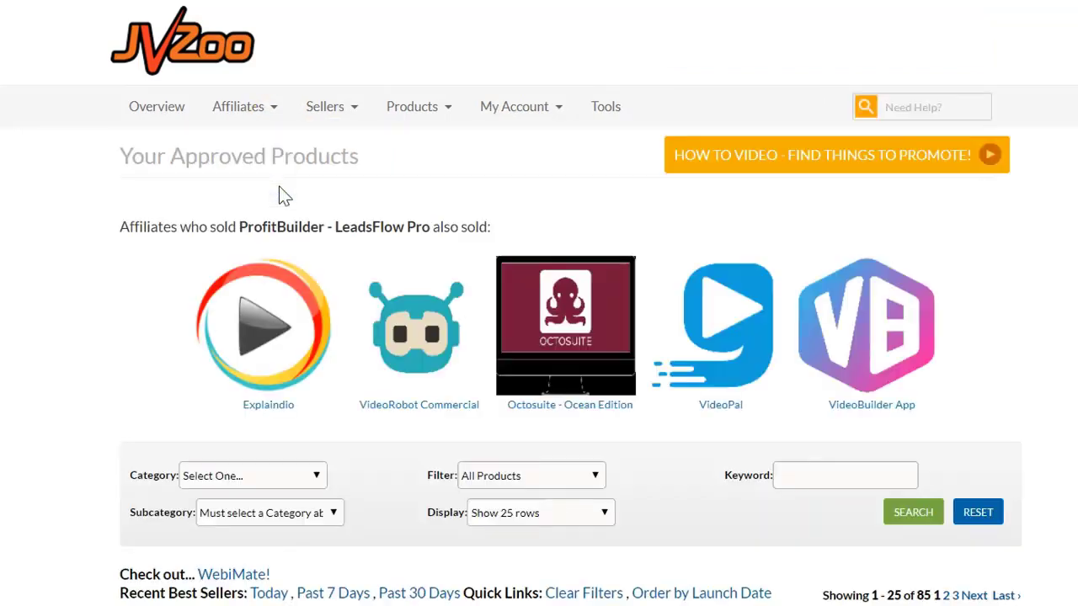
left_click(284, 203)
scroll(284, 206, "down", 3)
scroll(291, 217, "down", 1)
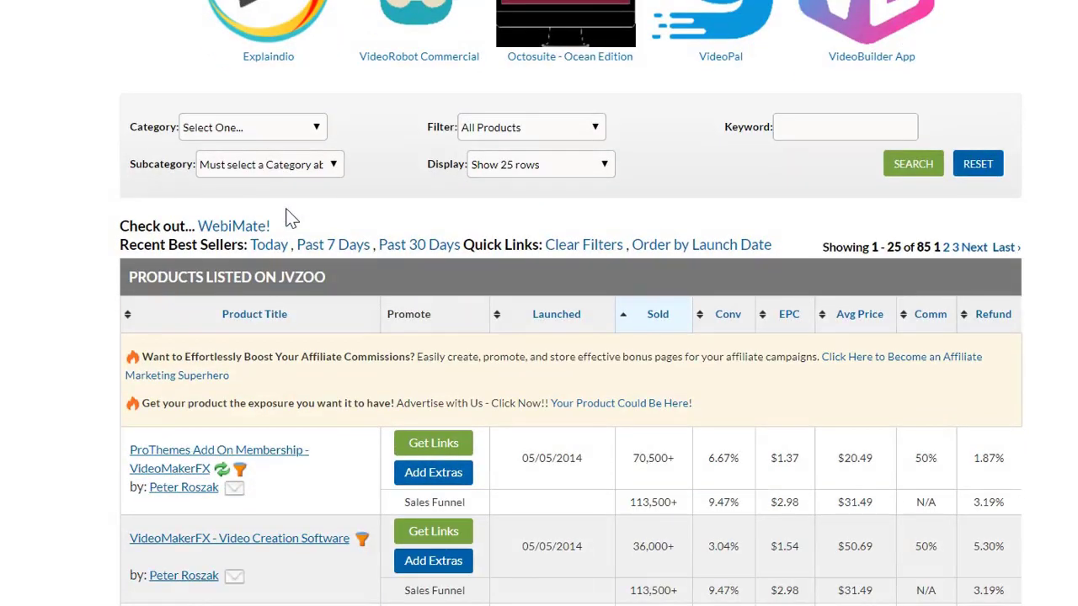
scroll(292, 218, "down", 1)
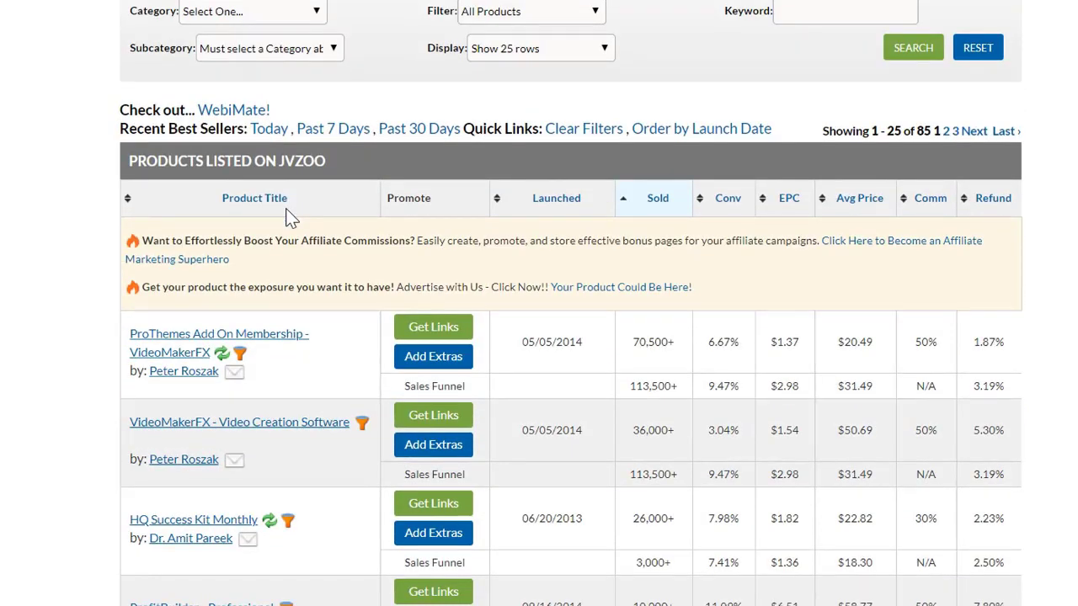
scroll(291, 218, "down", 1)
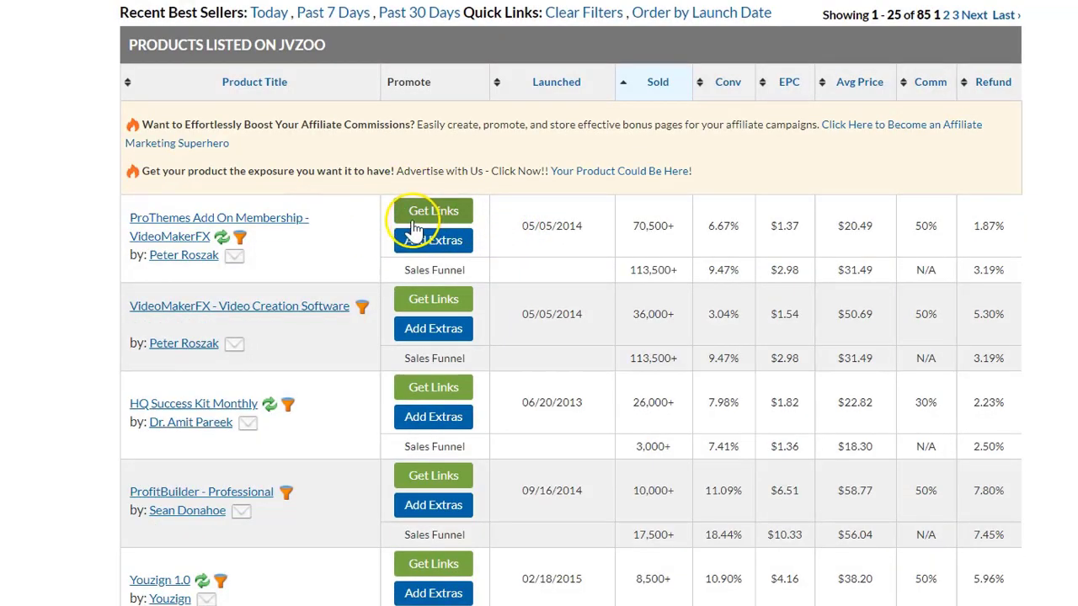
scroll(420, 225, "up", 2)
scroll(409, 217, "down", 1)
left_click(428, 266)
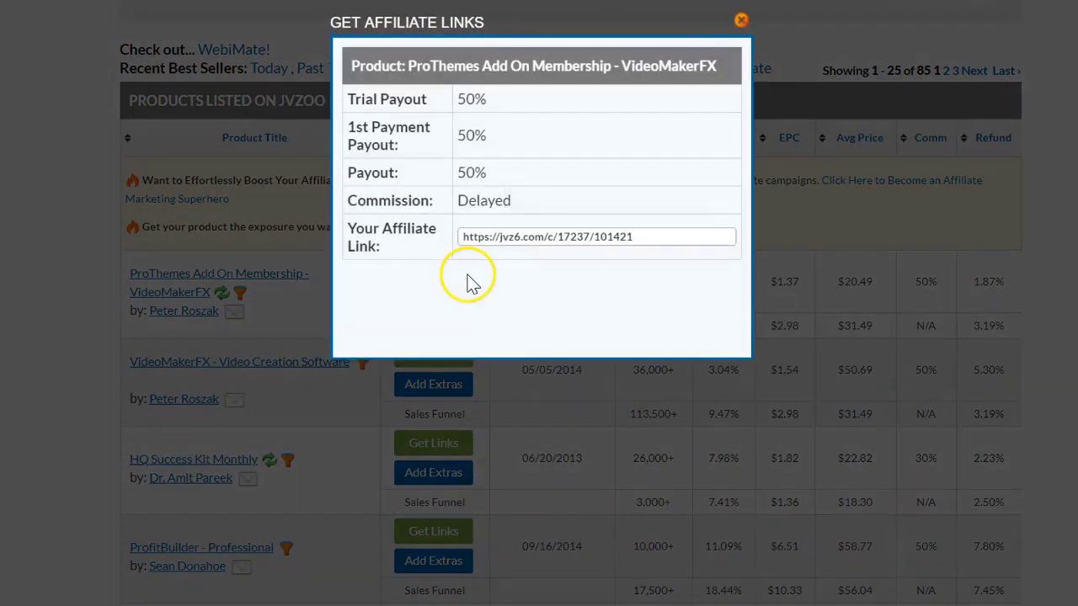
left_click_drag(641, 240, 383, 238)
key("ctrl+c")
left_click(683, 562)
key("alt+Tab")
left_click(735, 581)
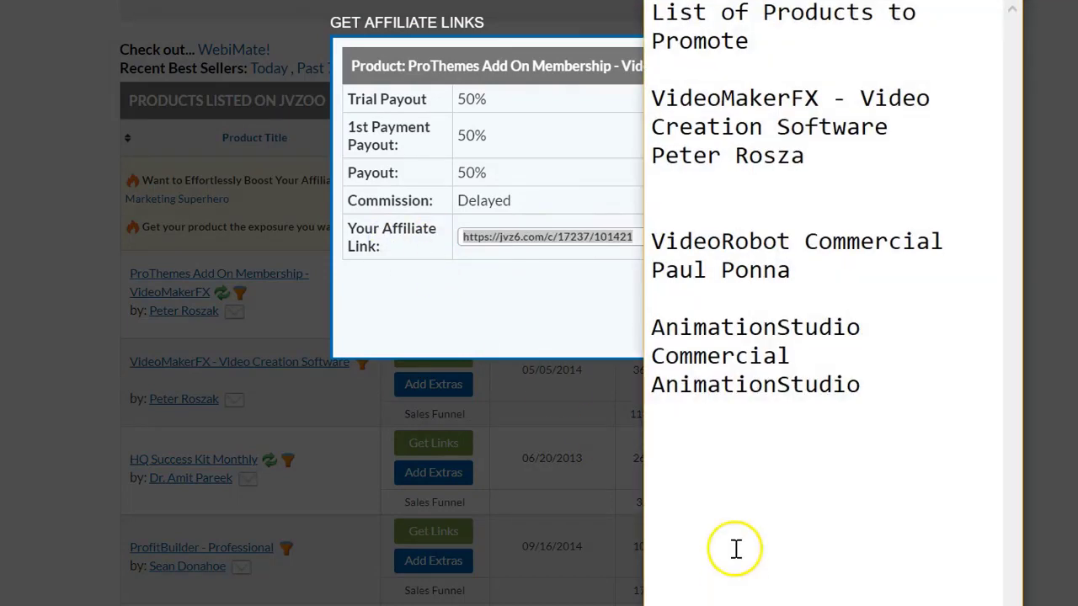
left_click(779, 206)
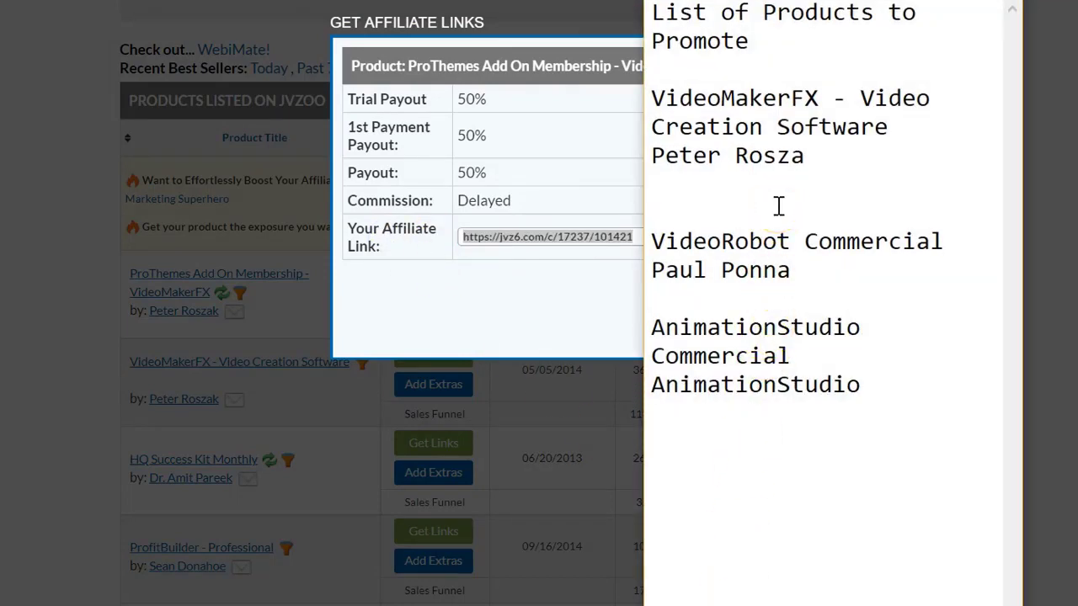
key("ctrl+v")
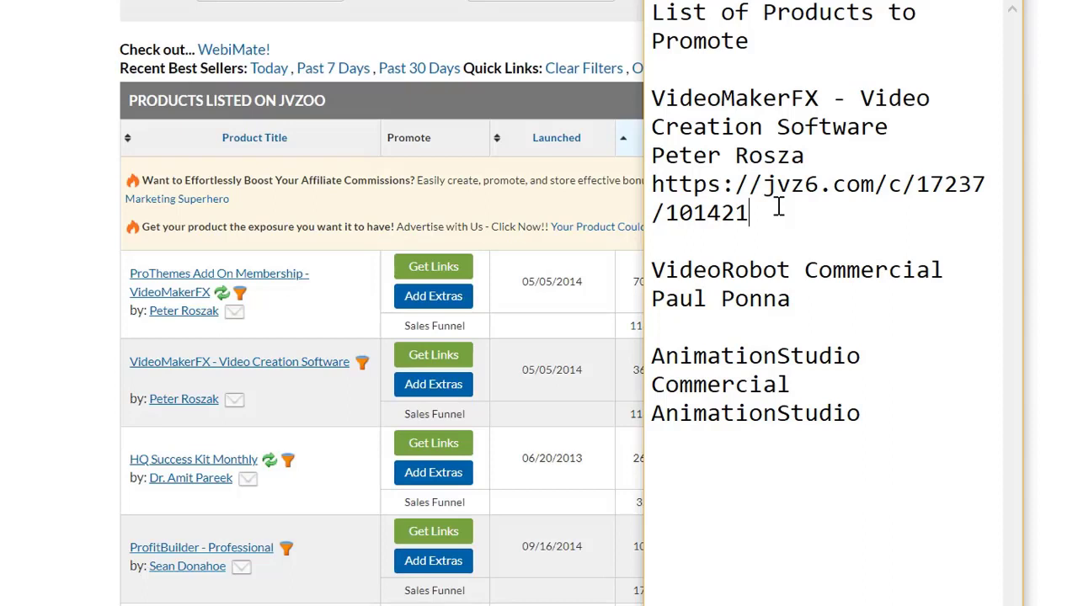
left_click_drag(778, 207, 658, 189)
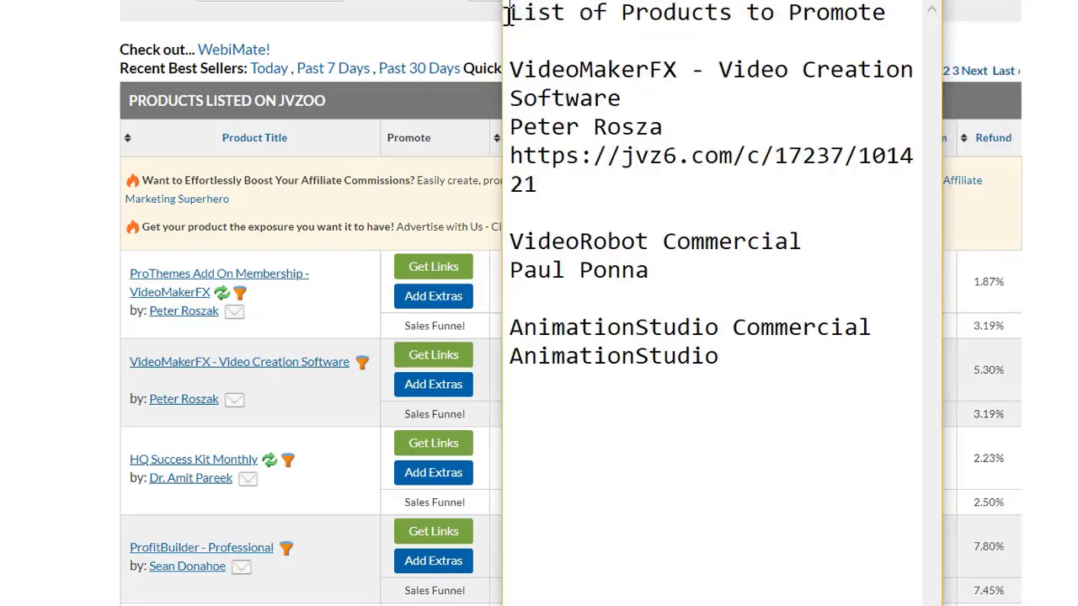
scroll(716, 303, "up", 3)
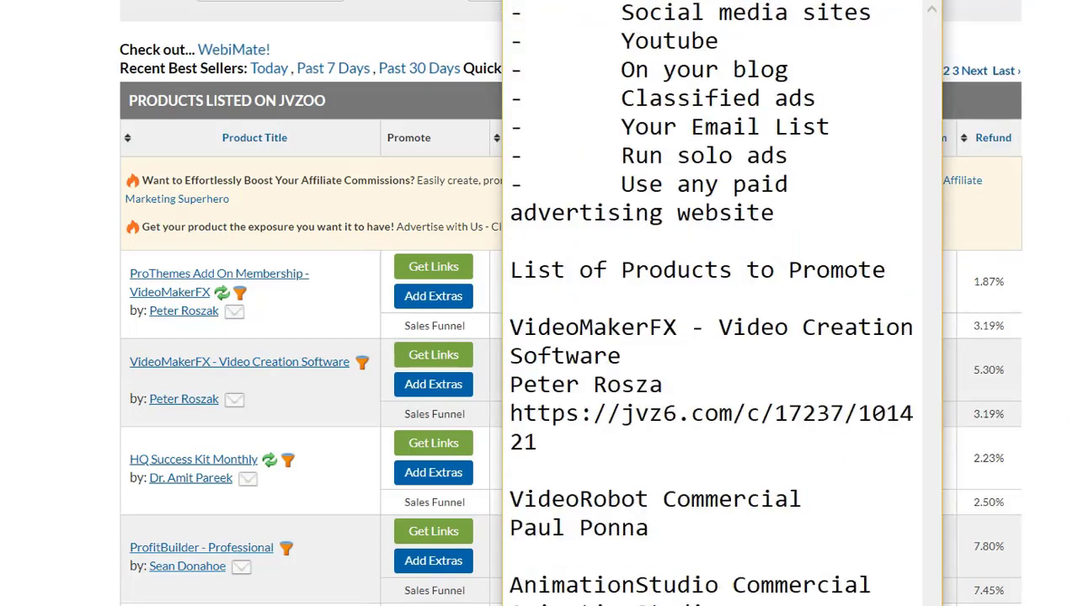